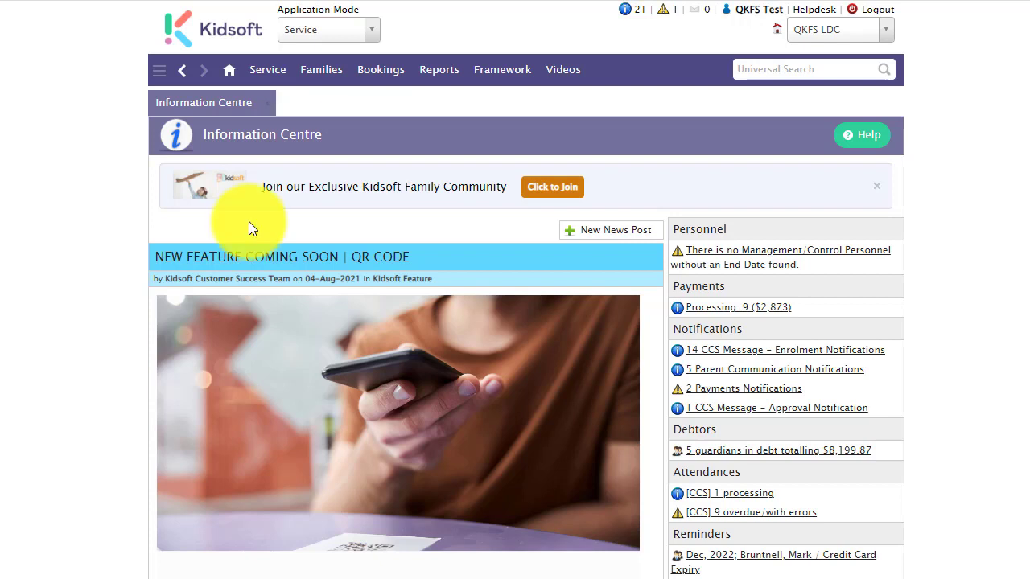
- Create a QKFS Submission record of type Forecast for 2023 Term 1 with a Kindergarten representative daily fee of $35.00
left_click(273, 73)
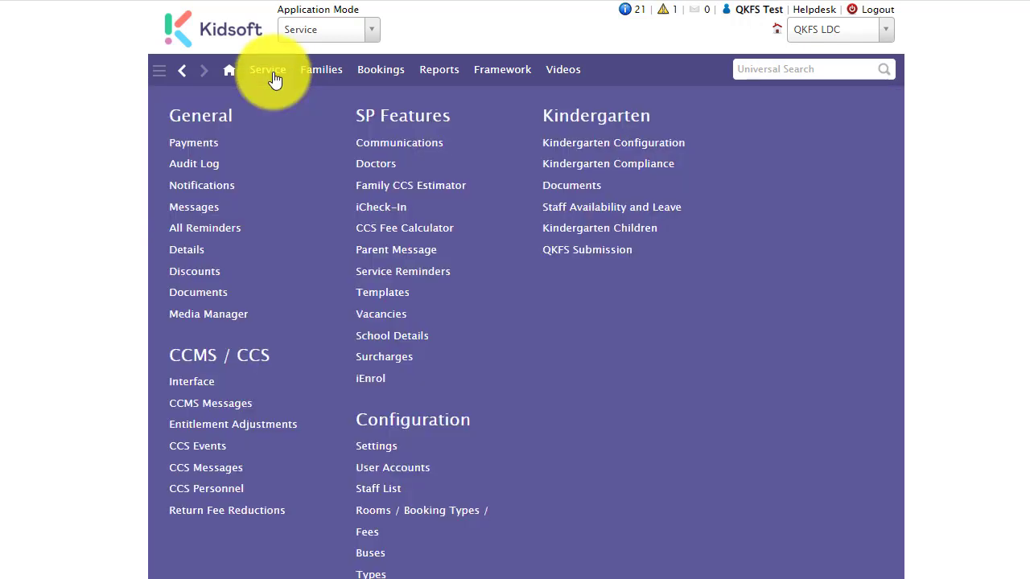
left_click(593, 253)
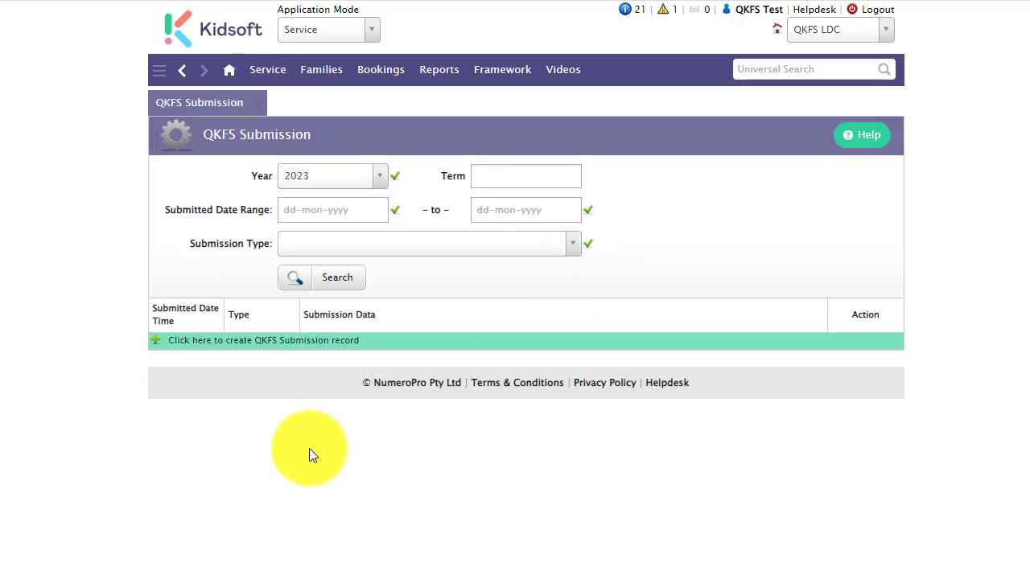
left_click(337, 355)
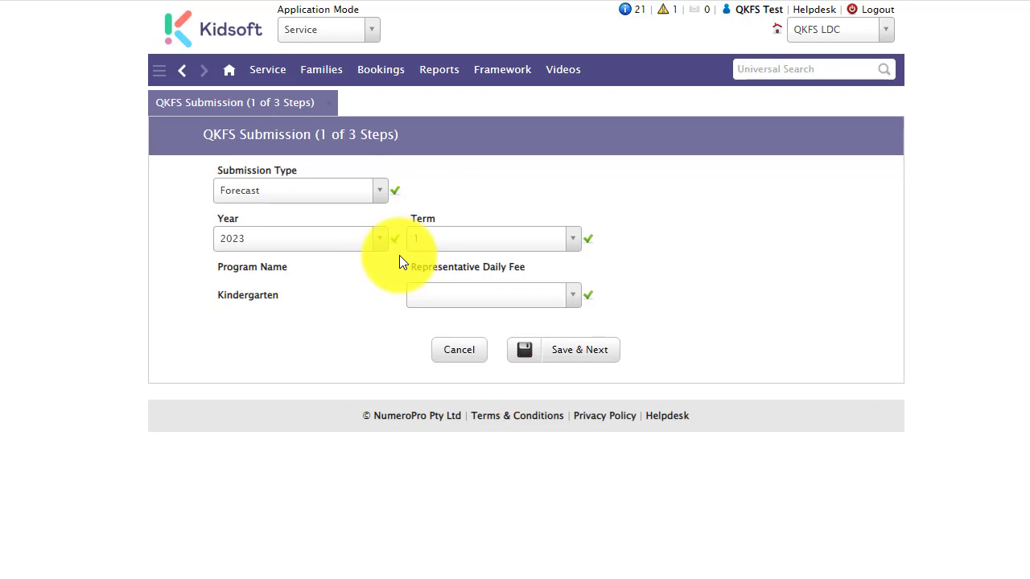
left_click(506, 294)
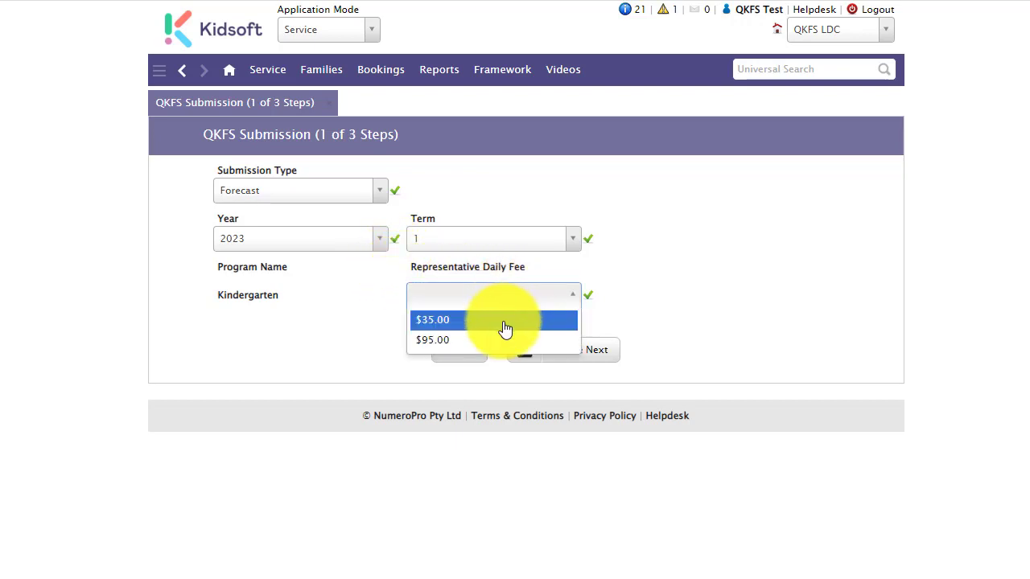
left_click(505, 320)
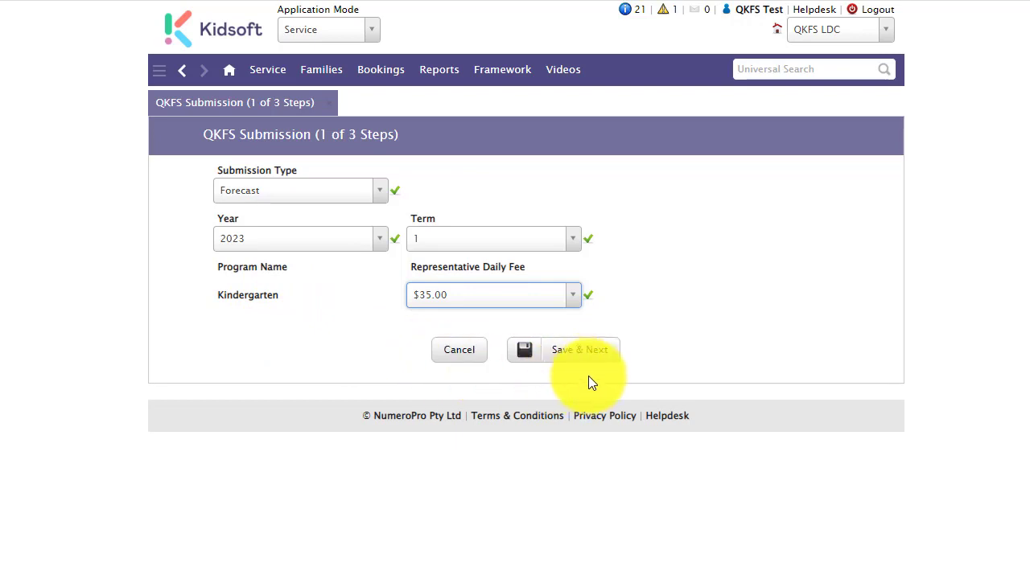
left_click(576, 359)
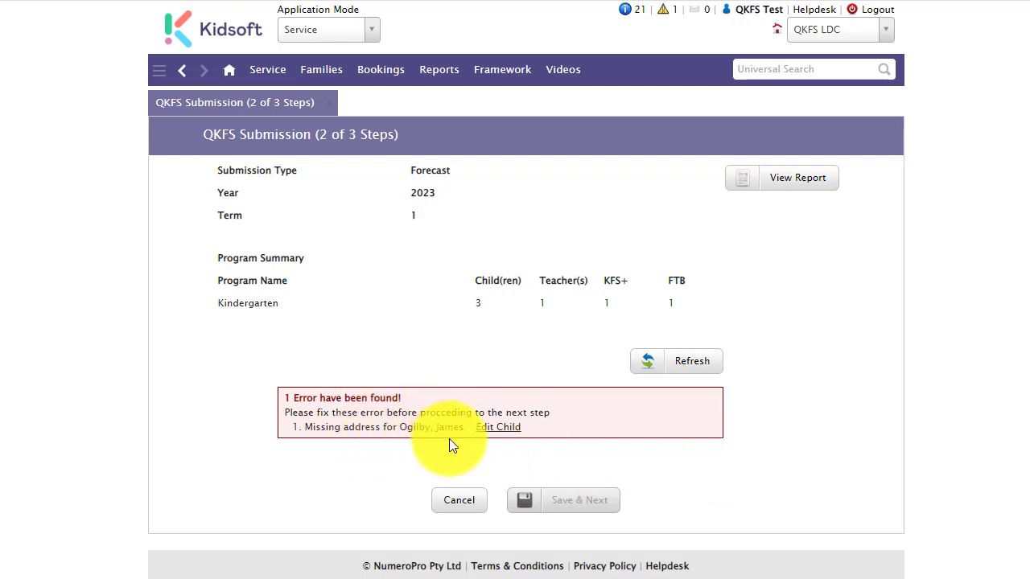
- Add and save a Home address for the child flagged with a missing address, using "test" as first line and selecting the suburb
left_click(497, 429)
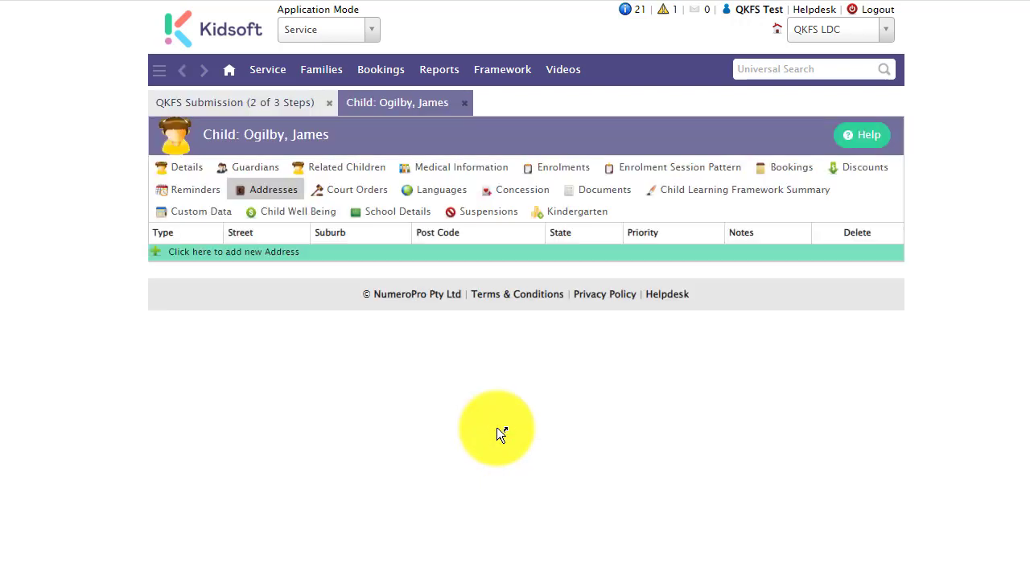
left_click(356, 259)
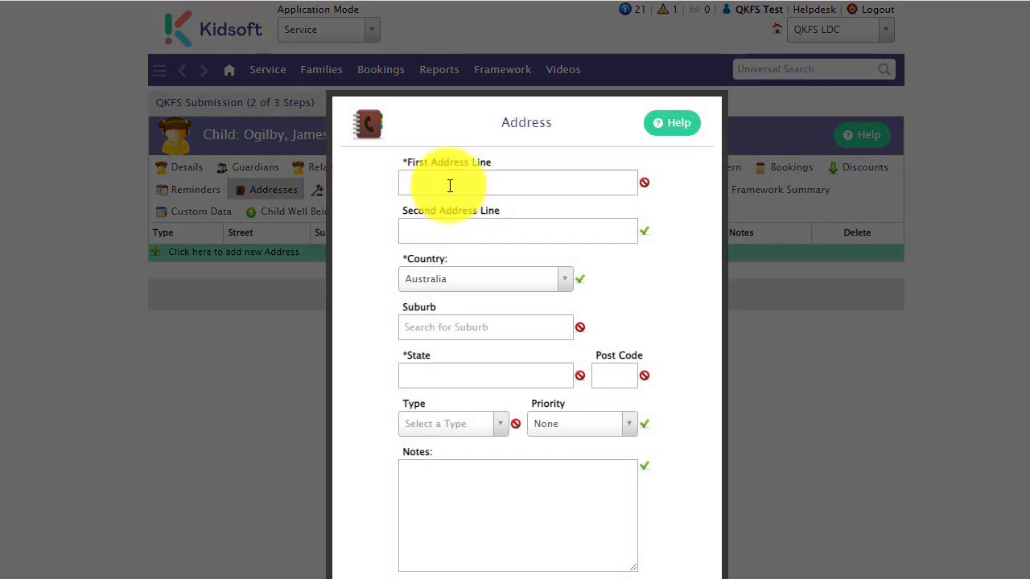
left_click(450, 186)
type("test")
left_click(449, 324)
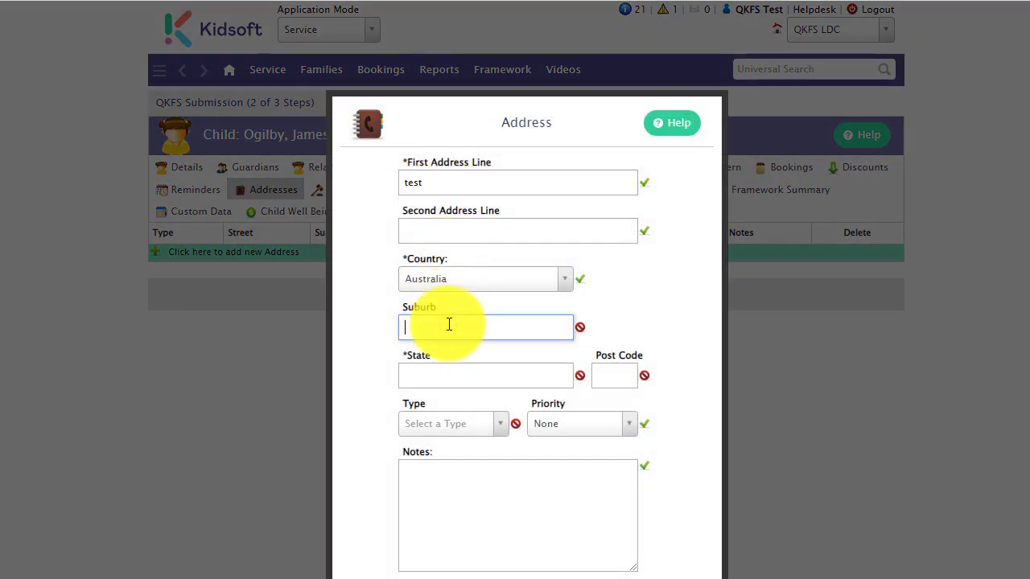
type("gaven")
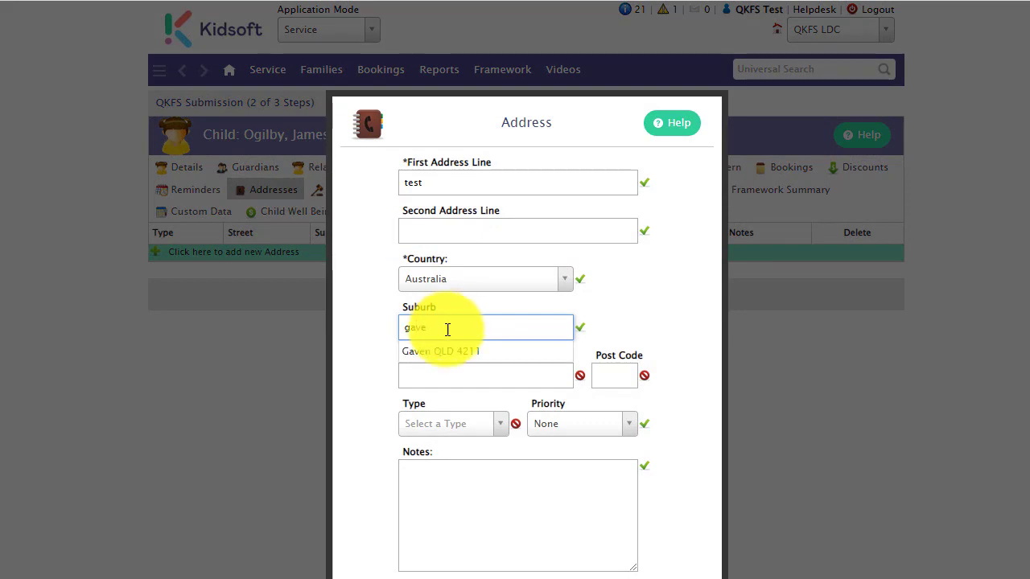
left_click(445, 349)
left_click(454, 431)
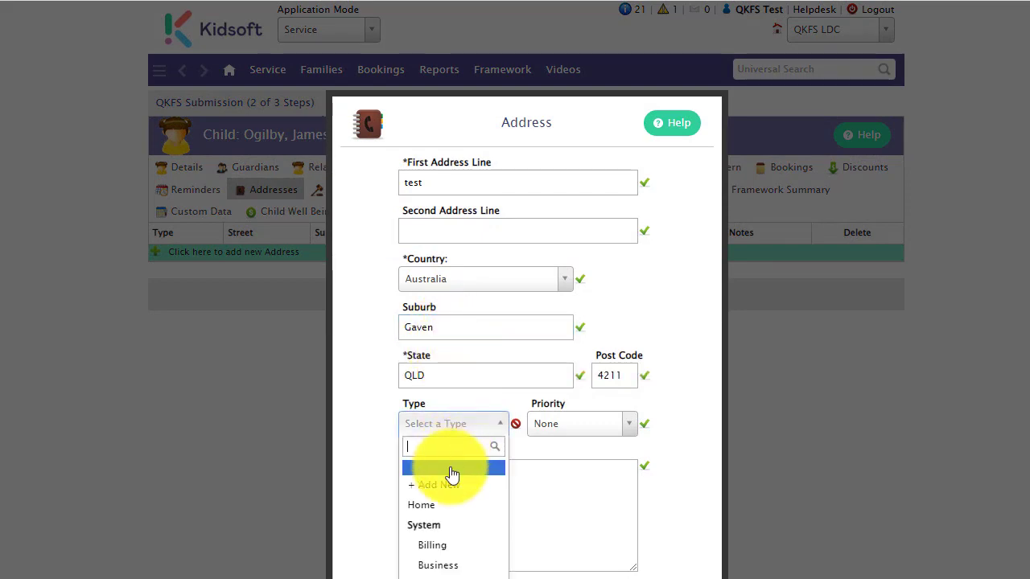
left_click(451, 507)
left_click(563, 577)
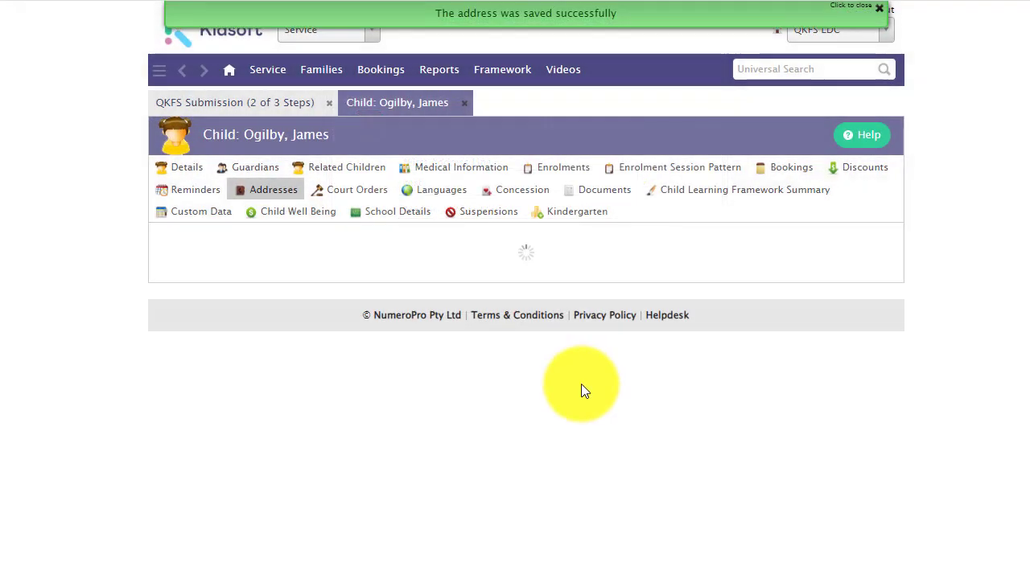
- Recheck the QKFS submission for errors, proceed to its final stage and run the simulated submission to QGrants
left_click(230, 105)
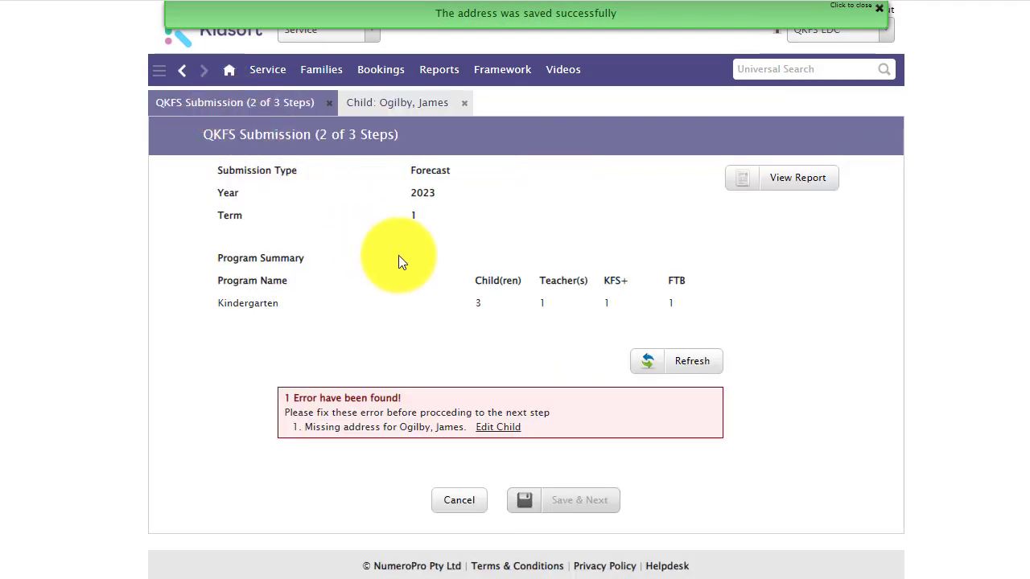
left_click(706, 364)
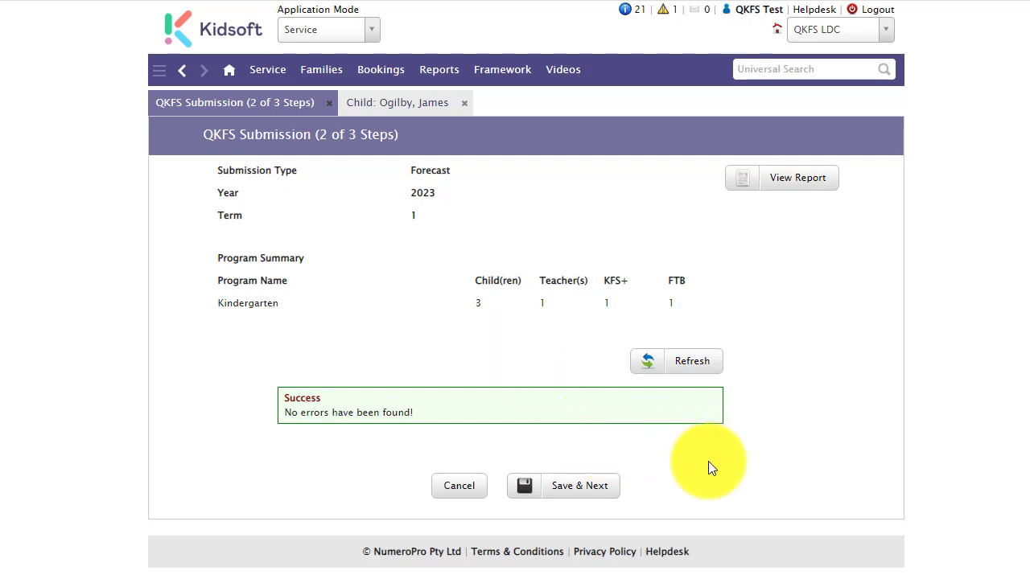
left_click(589, 495)
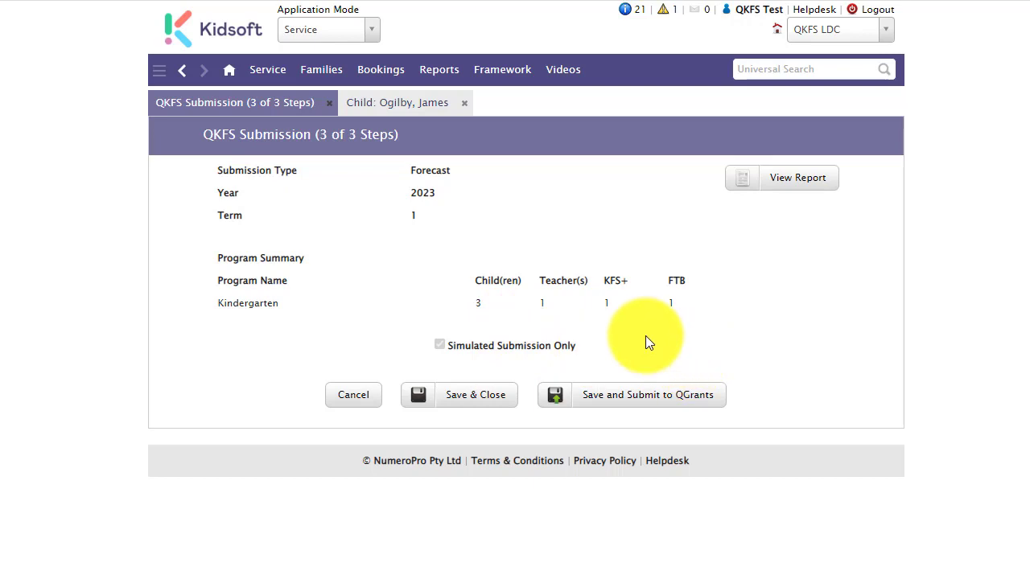
left_click(634, 404)
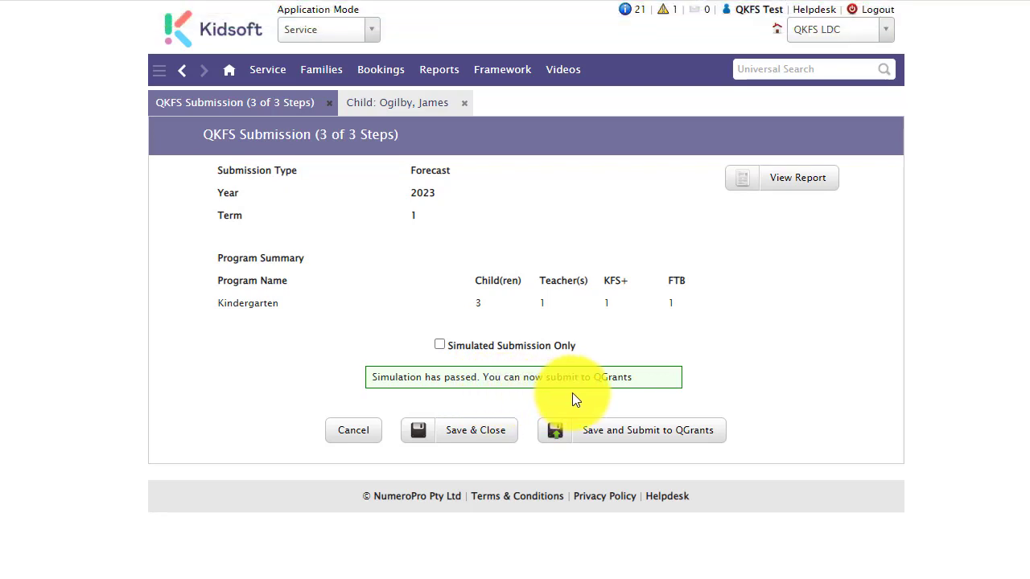
- Leave the submission wizard, reopen the unsubmitted 2023/1 Forecast record and proceed to its final stage
left_click(374, 430)
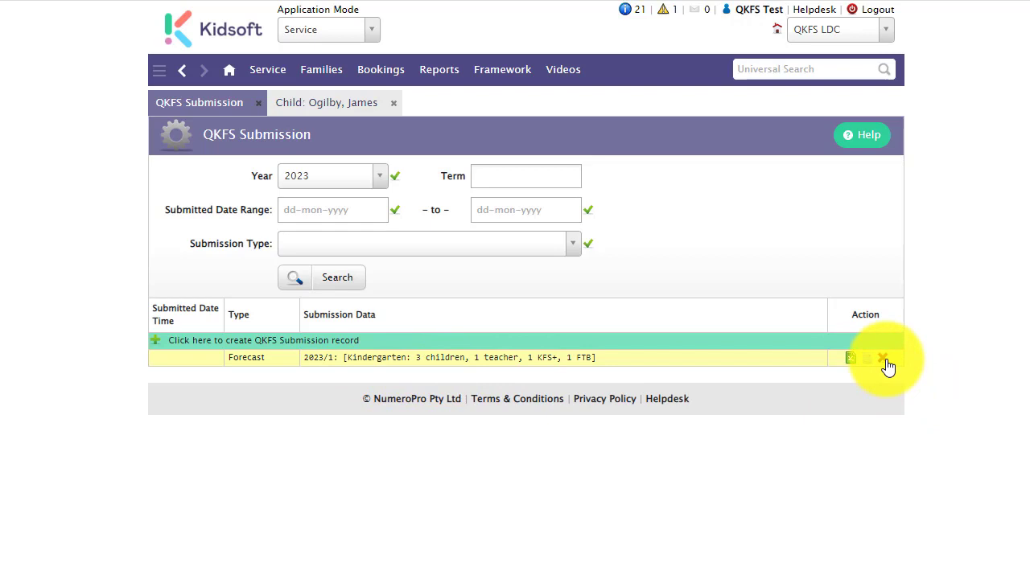
left_click(481, 359)
left_click(527, 352)
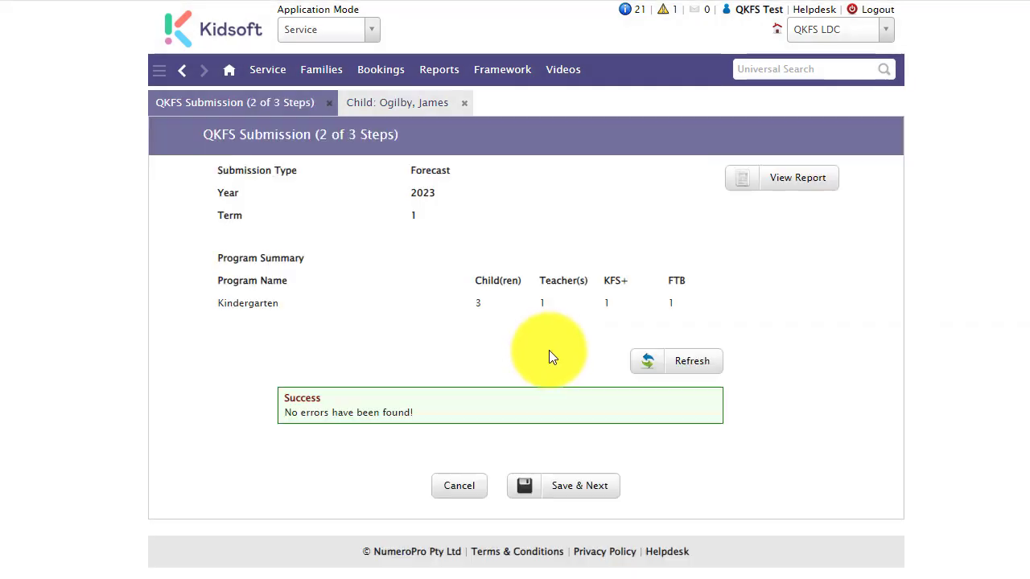
left_click(580, 499)
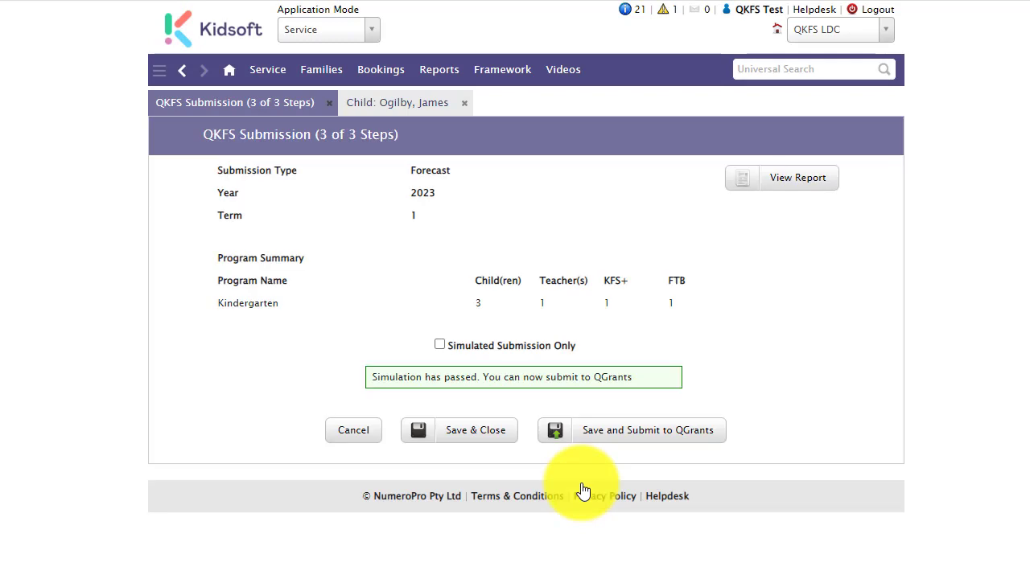
- Submit the forecast to QGrants, confirming with the instruction text "Finalise", and return to the Information Centre
left_click(607, 434)
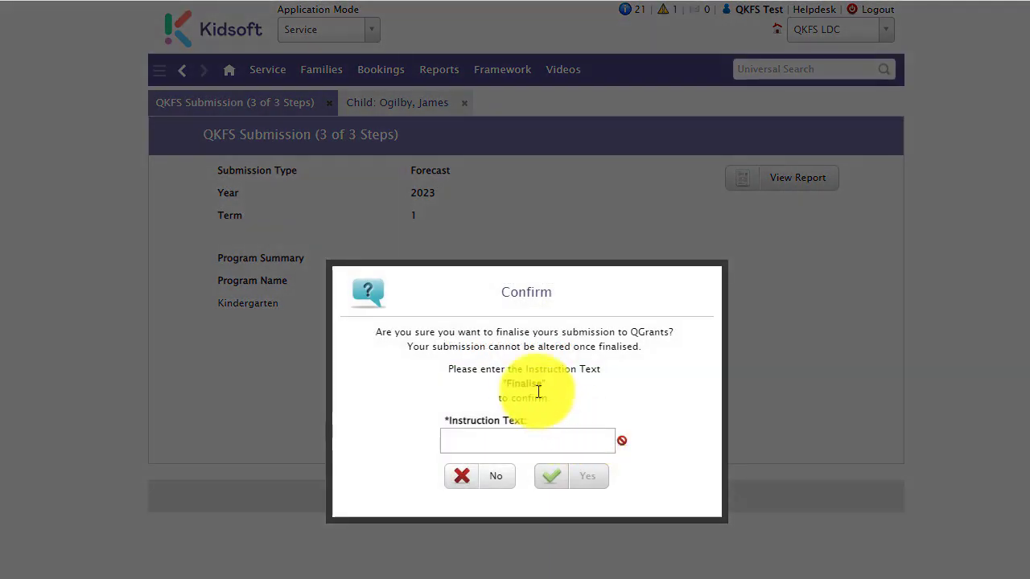
left_click_drag(510, 383, 543, 377)
right_click(548, 395)
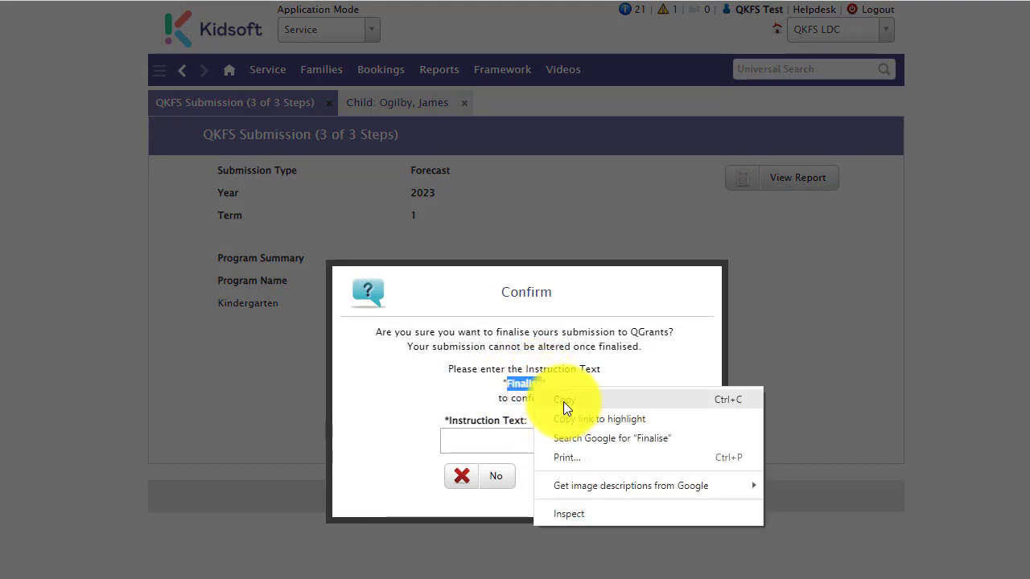
left_click(563, 402)
left_click(548, 435)
key("ctrl+v")
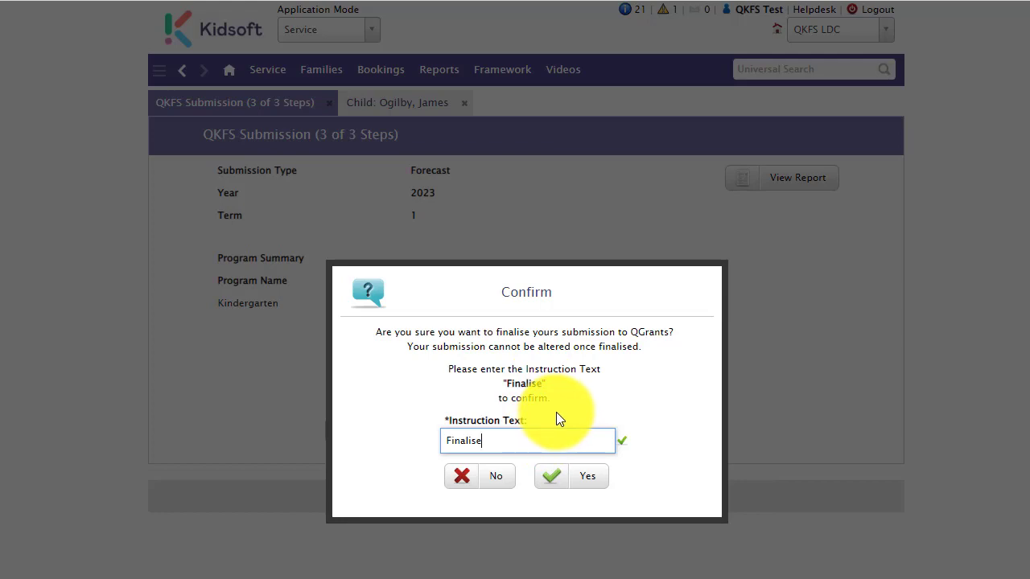
left_click(587, 474)
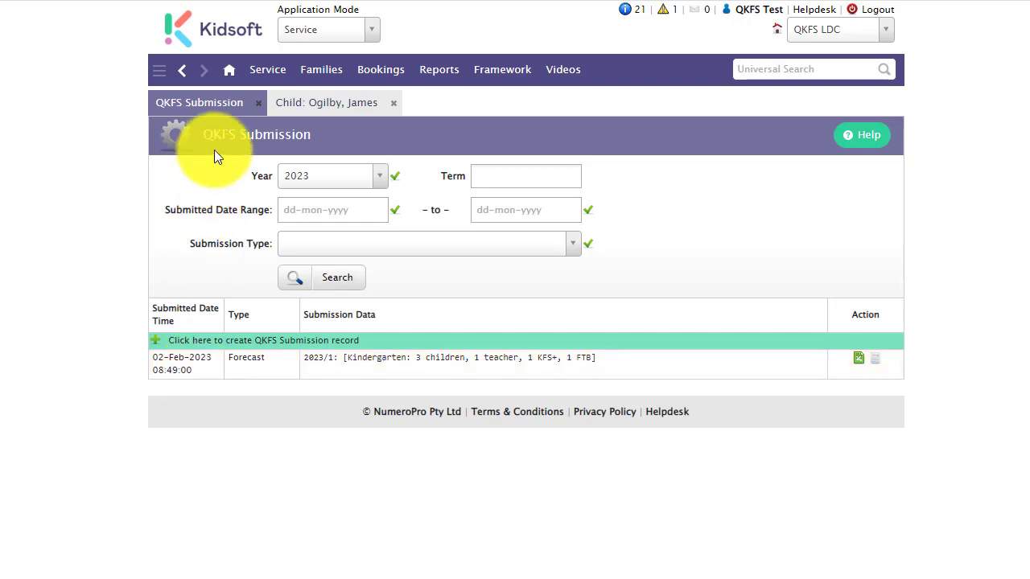
left_click(229, 73)
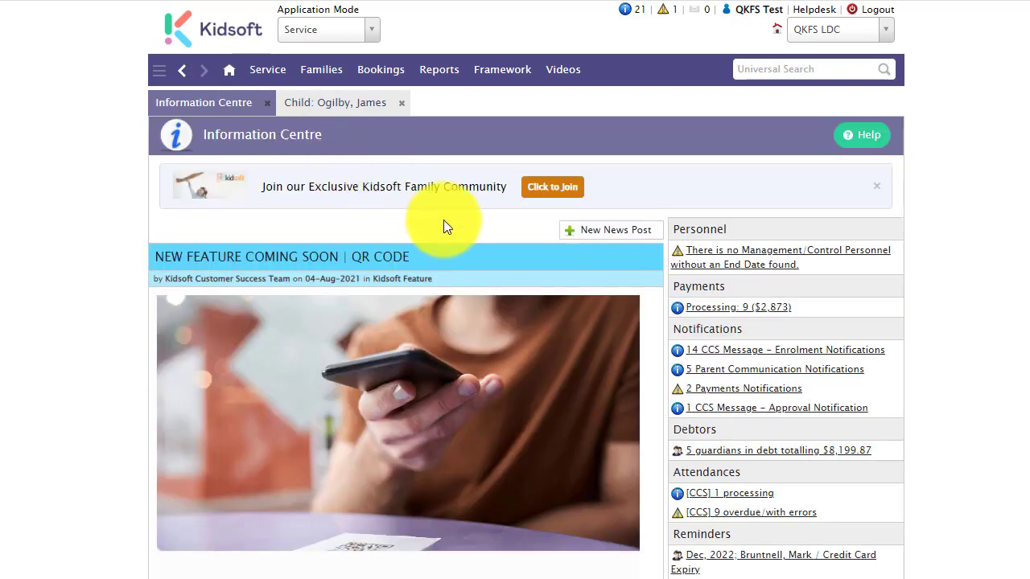